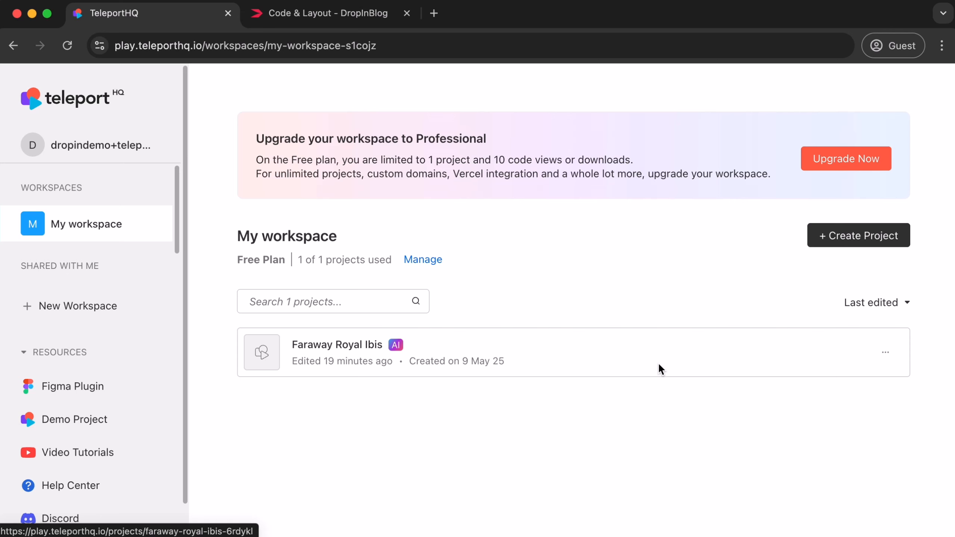
# Open the Faraway Royal Ibis project and create a new blank page named Blog.
pyautogui.click(654, 356)
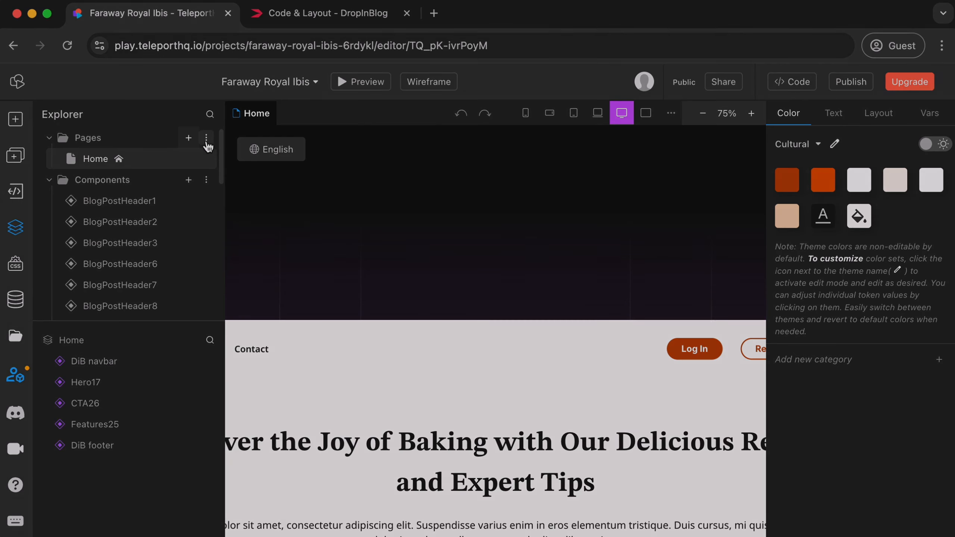
pyautogui.click(188, 139)
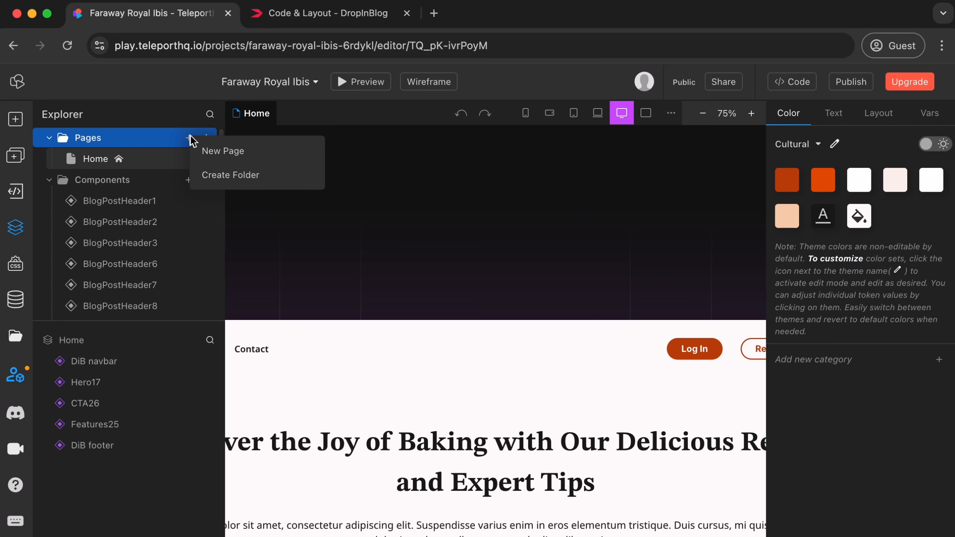
pyautogui.click(242, 155)
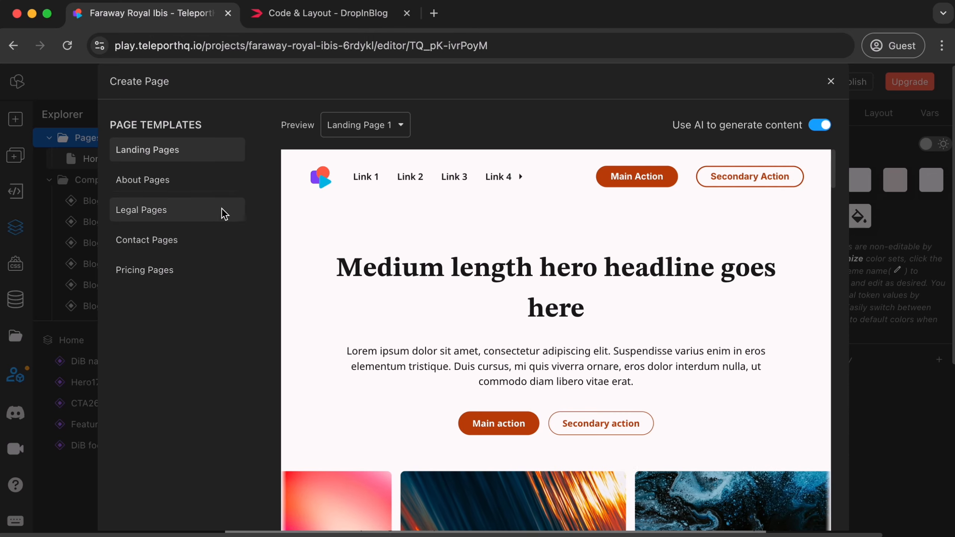
pyautogui.scroll(-7, 201, 351)
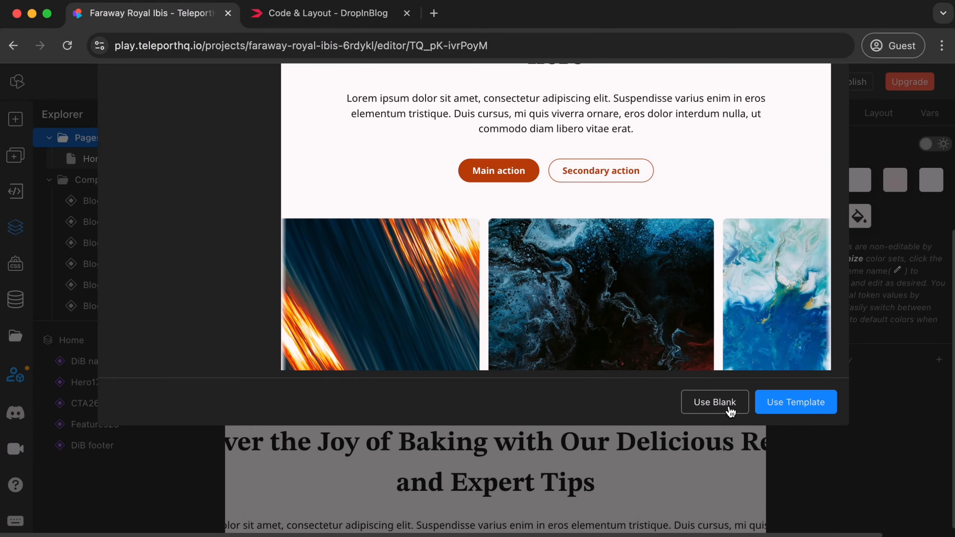
pyautogui.click(731, 411)
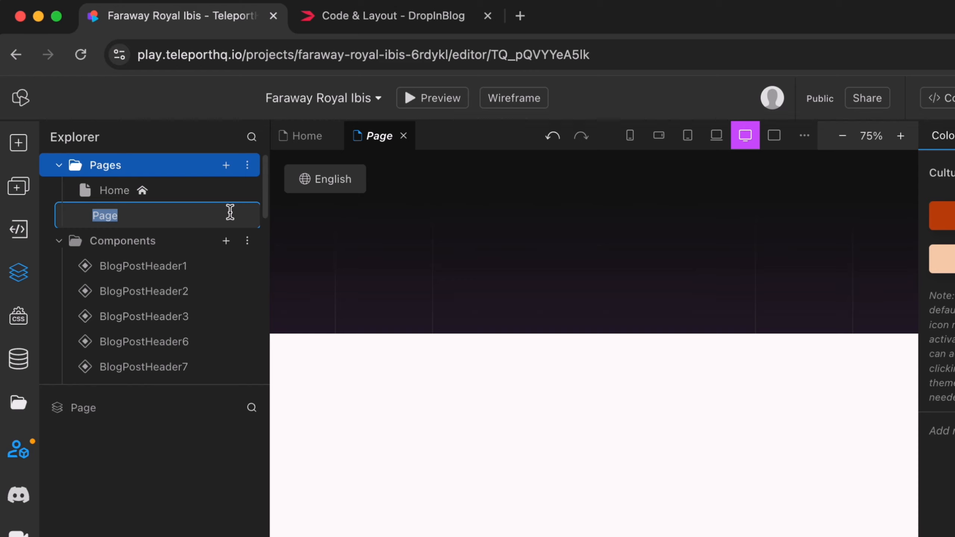
pyautogui.write('Blog')
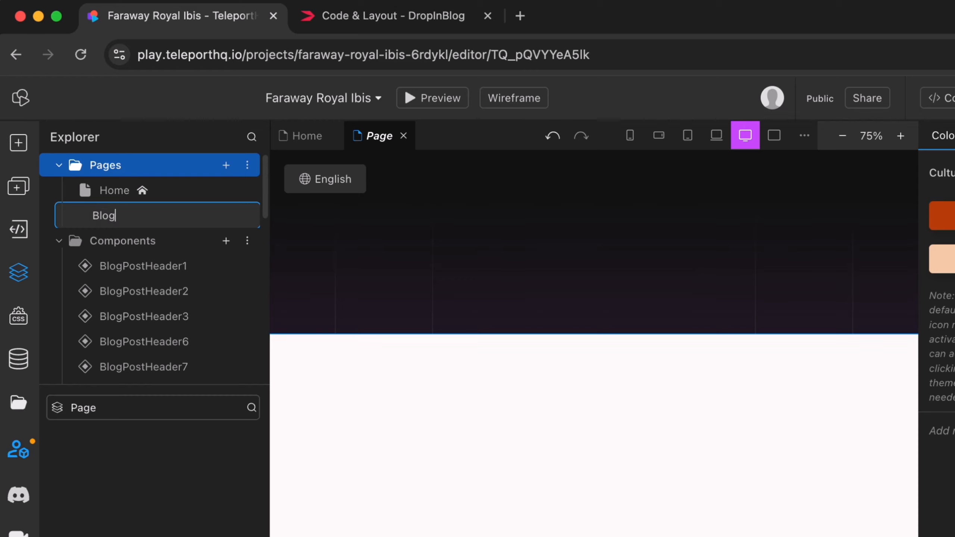
pyautogui.press('Return')
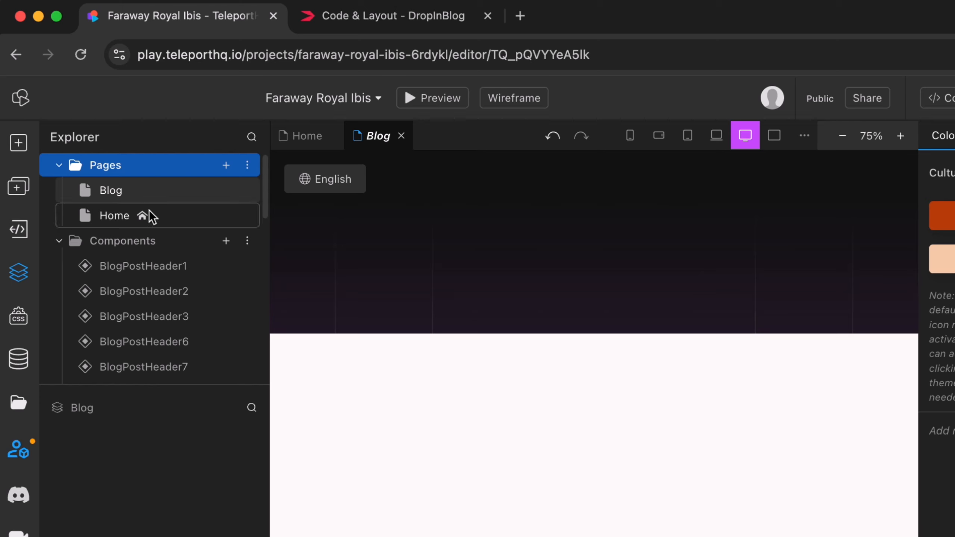
# In the Blog page's settings, set the URL to /blog and the SEO title to Blog.
pyautogui.rightClick(154, 190)
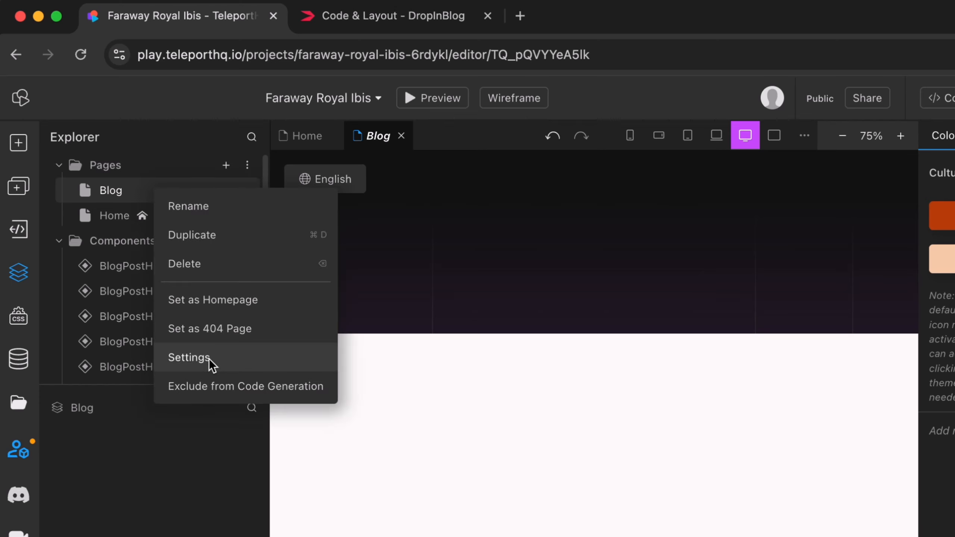
pyautogui.click(188, 358)
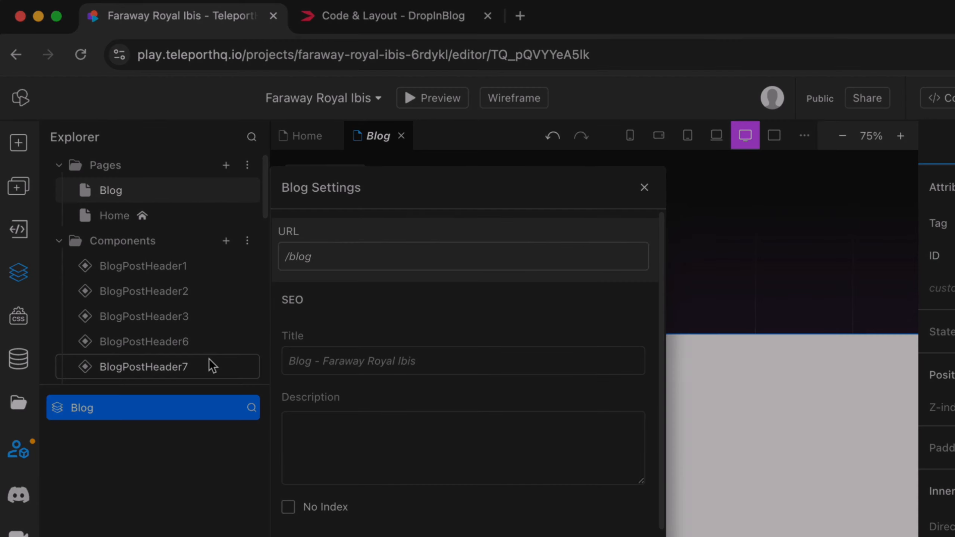
pyautogui.click(520, 257)
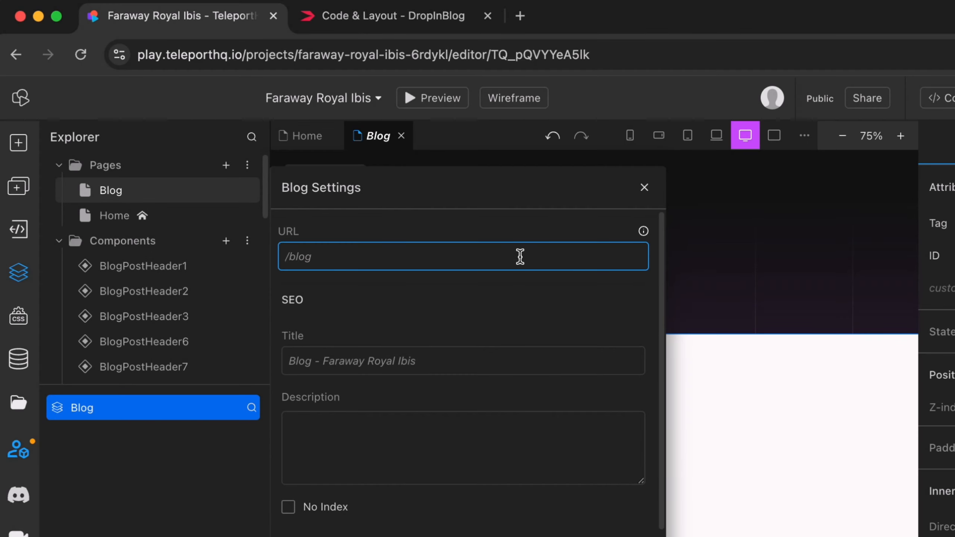
pyautogui.write('/blog')
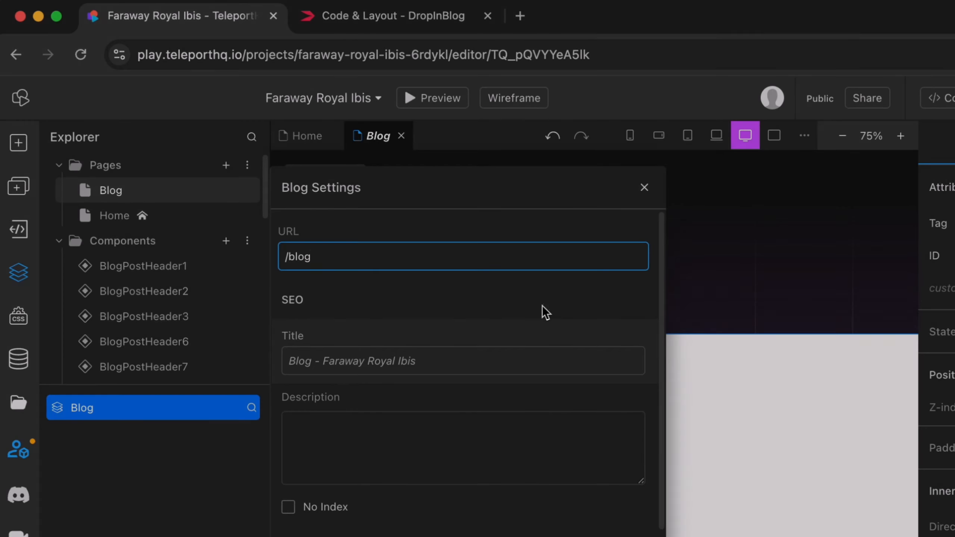
pyautogui.click(497, 361)
pyautogui.write('Blog')
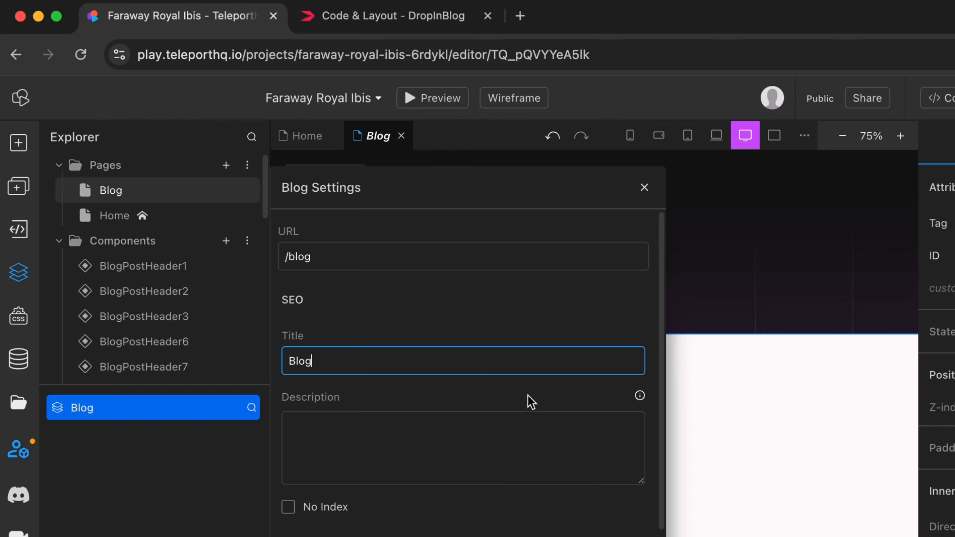
pyautogui.click(644, 187)
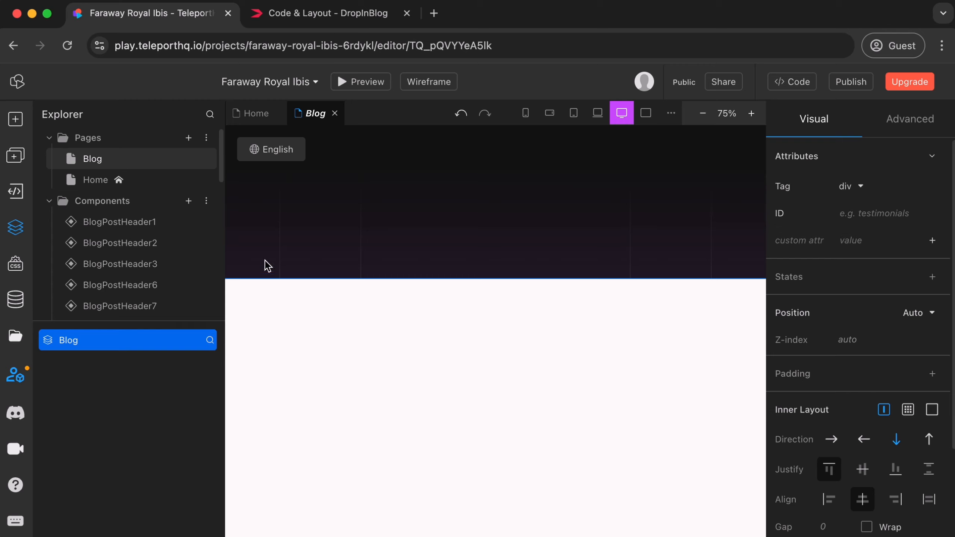
# Place the DiB navbar component on the Blog page with the DiB footer component below it.
pyautogui.scroll(-10, 145, 244)
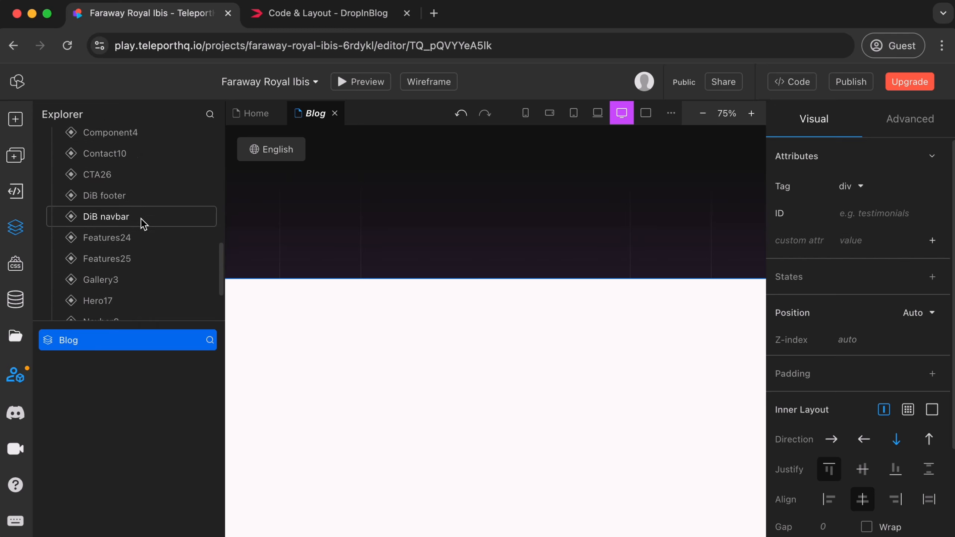
pyautogui.moveTo(140, 221); pyautogui.dragTo(443, 320)
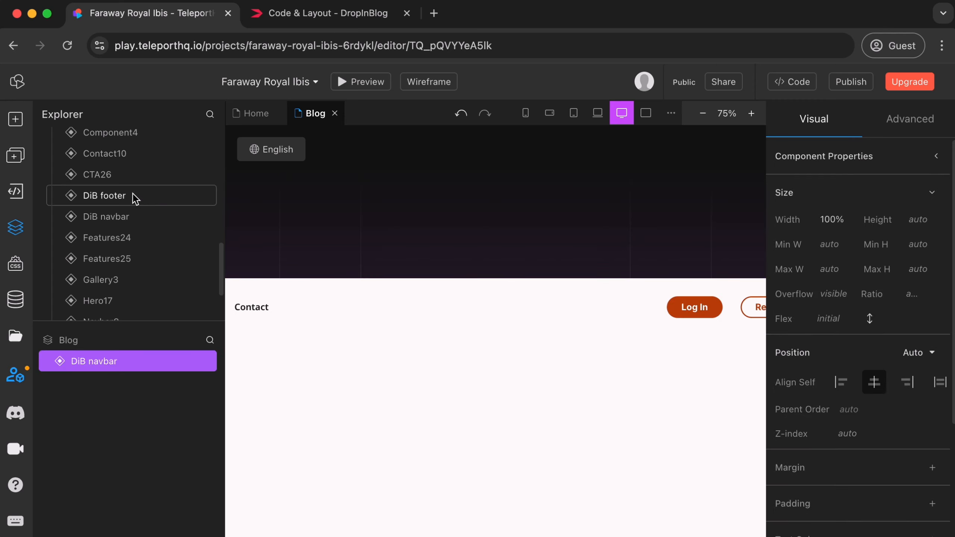
pyautogui.moveTo(133, 193); pyautogui.dragTo(446, 398)
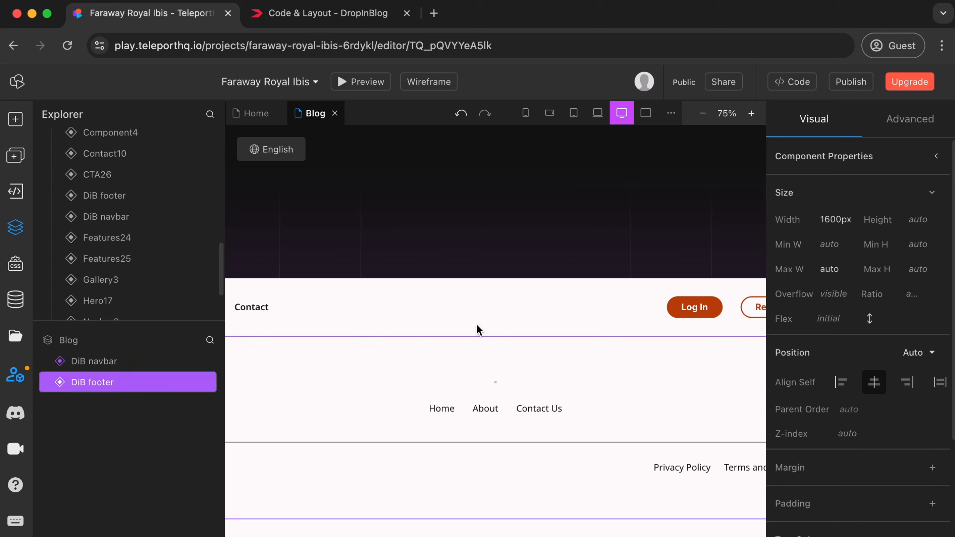
# Insert a Code Embed element between the navbar and the footer on the Blog page.
pyautogui.click(703, 115)
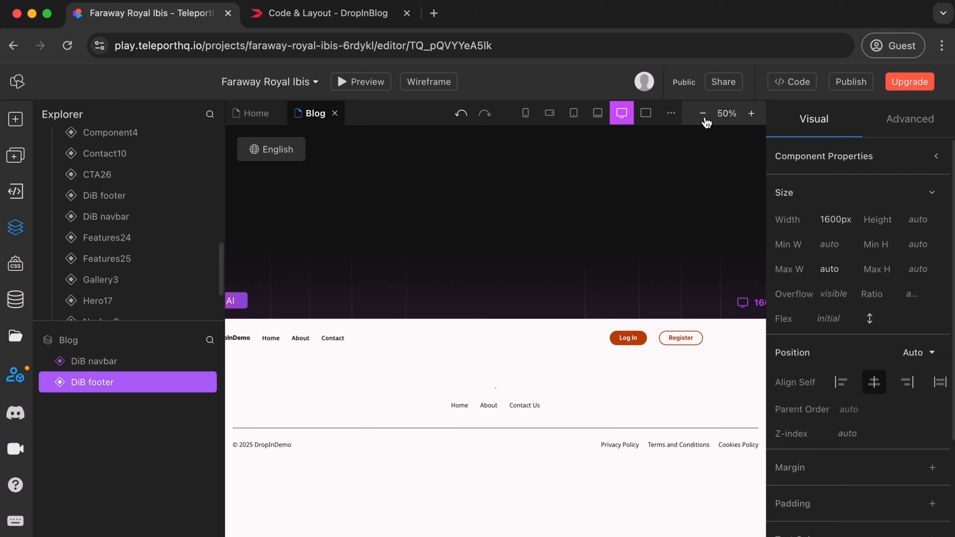
pyautogui.scroll(-4, 559, 384)
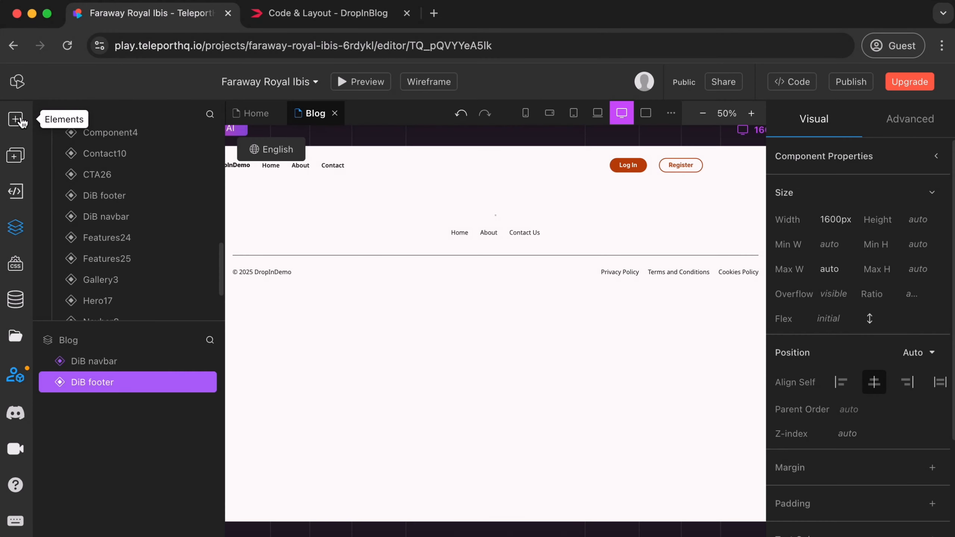
pyautogui.click(15, 120)
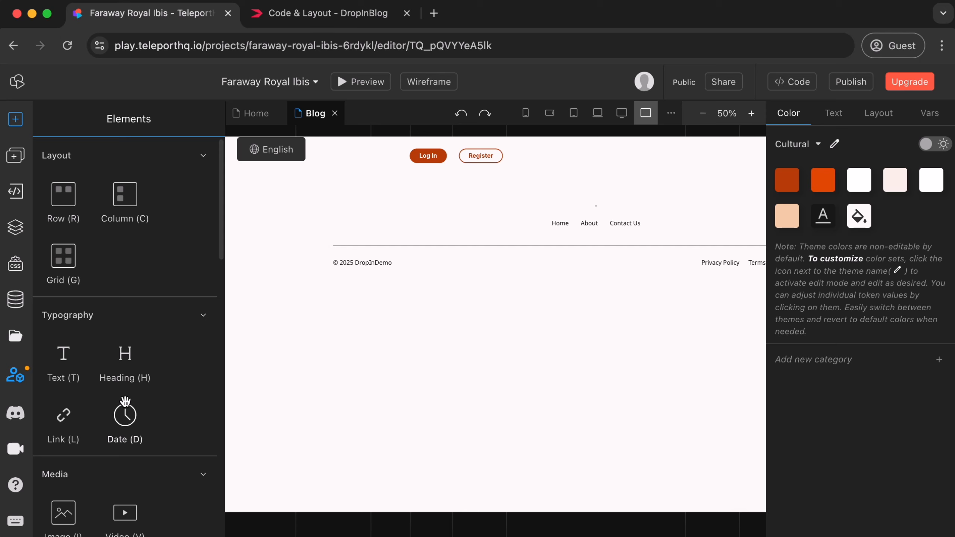
pyautogui.scroll(-4, 126, 402)
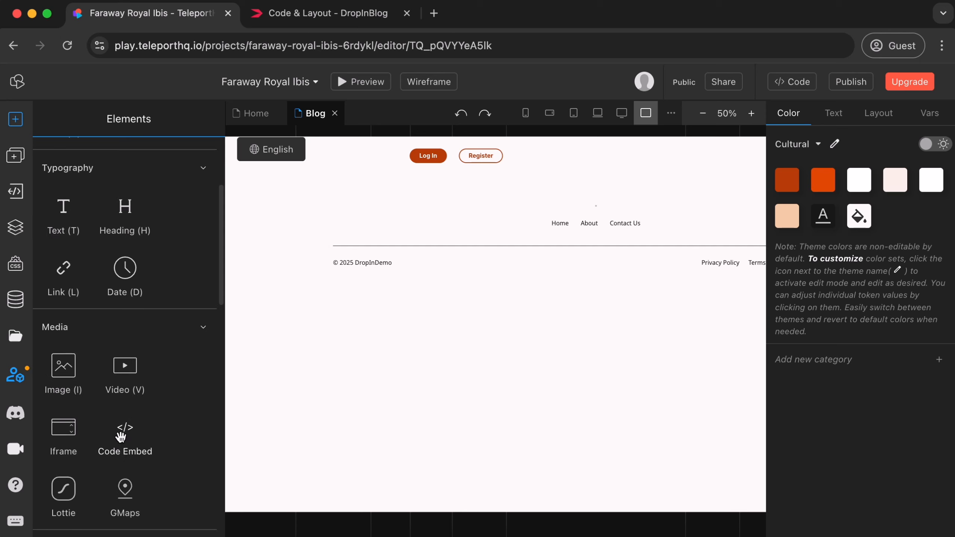
pyautogui.moveTo(120, 437); pyautogui.dragTo(555, 226)
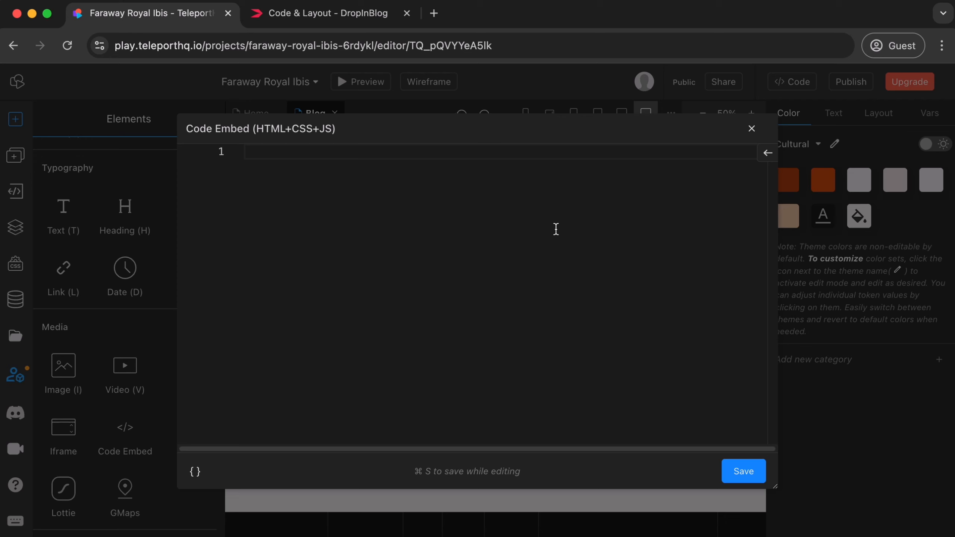
# Copy the Step 1 blog script from DropInBlog's Code & Layout page and paste it into the TeleportHQ code embed editor.
pyautogui.click(353, 17)
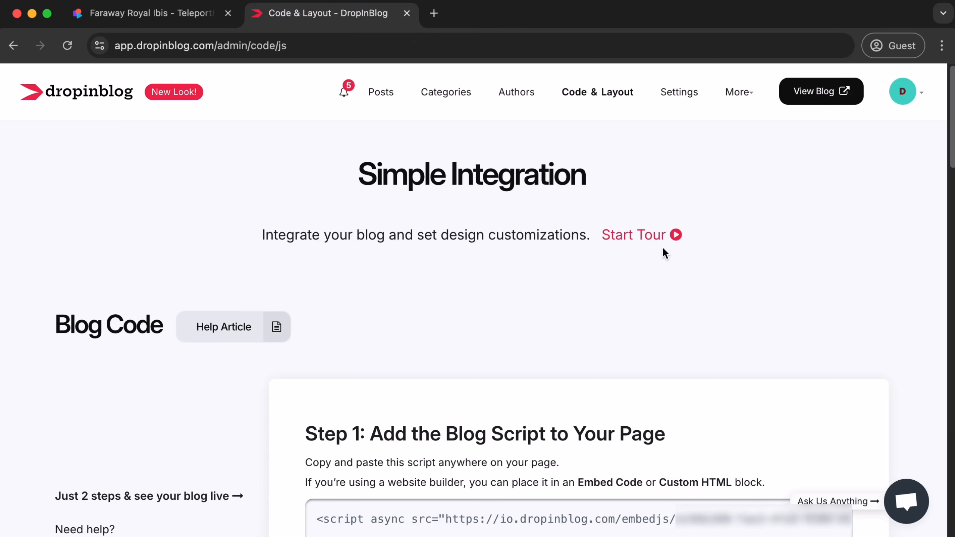
pyautogui.scroll(-6, 663, 250)
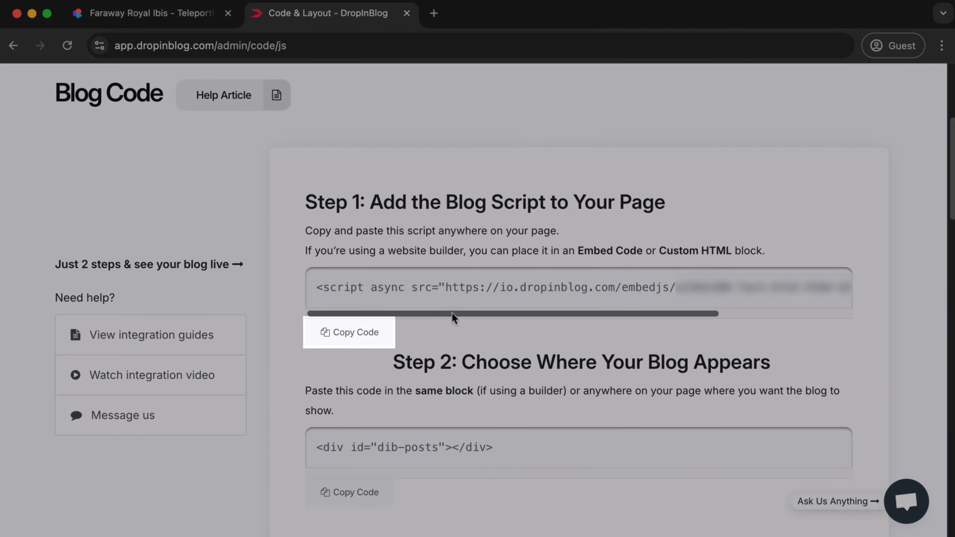
pyautogui.click(368, 332)
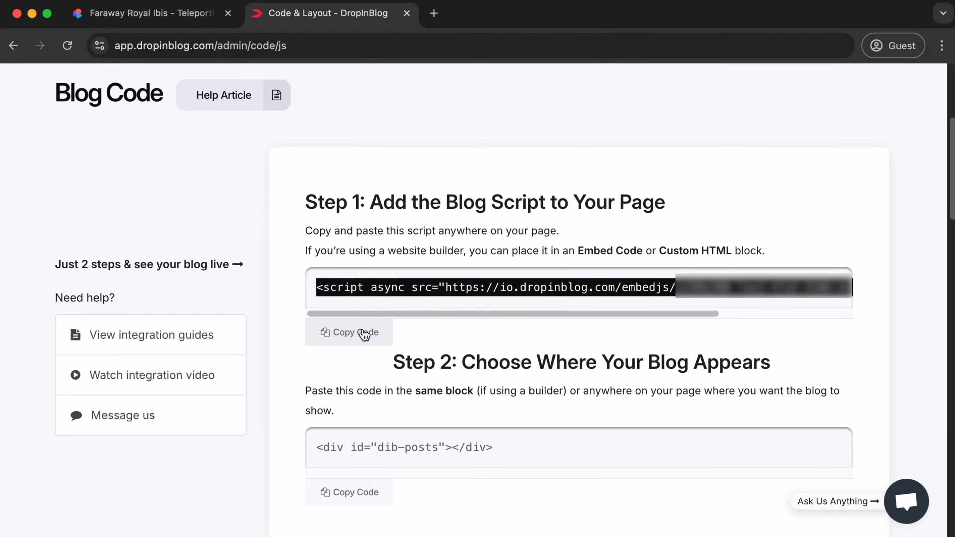
pyautogui.click(199, 15)
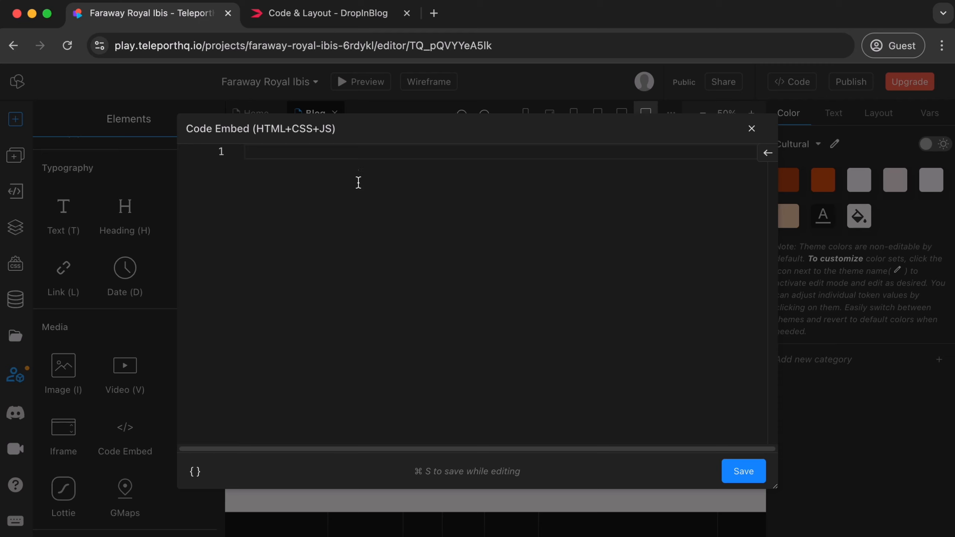
pyautogui.press('super+v')
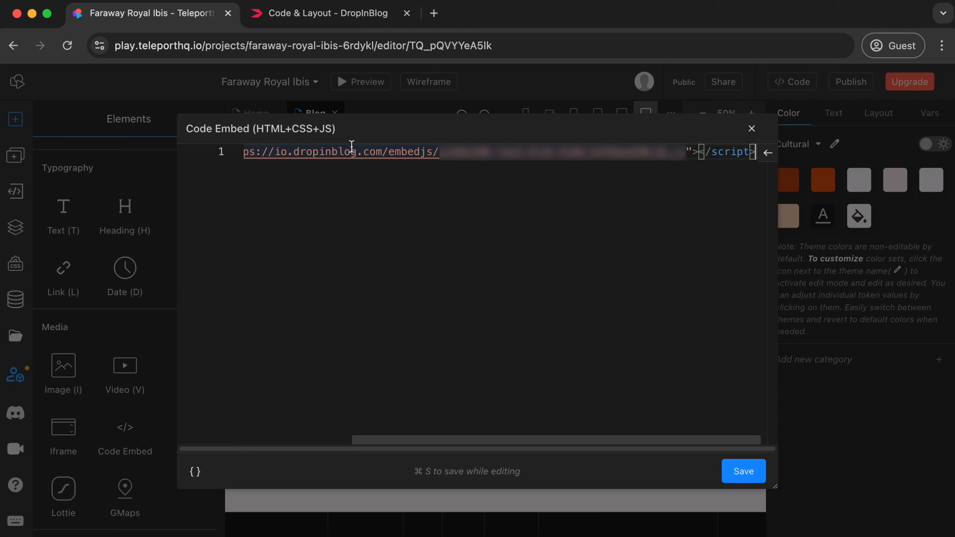
# Copy the Step 2 dib-posts div from DropInBlog, paste it after the script in the TeleportHQ code embed, and save.
pyautogui.click(354, 18)
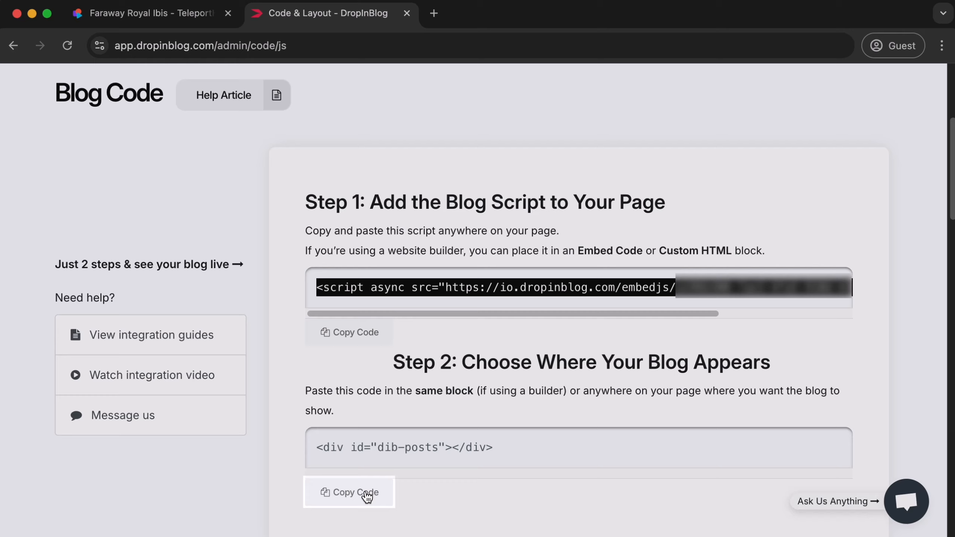
pyautogui.click(367, 495)
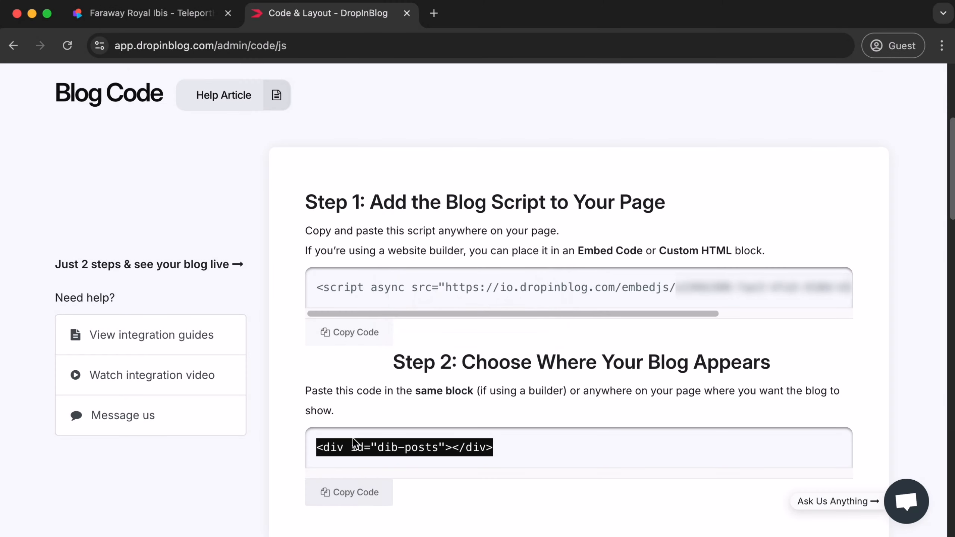
pyautogui.click(151, 16)
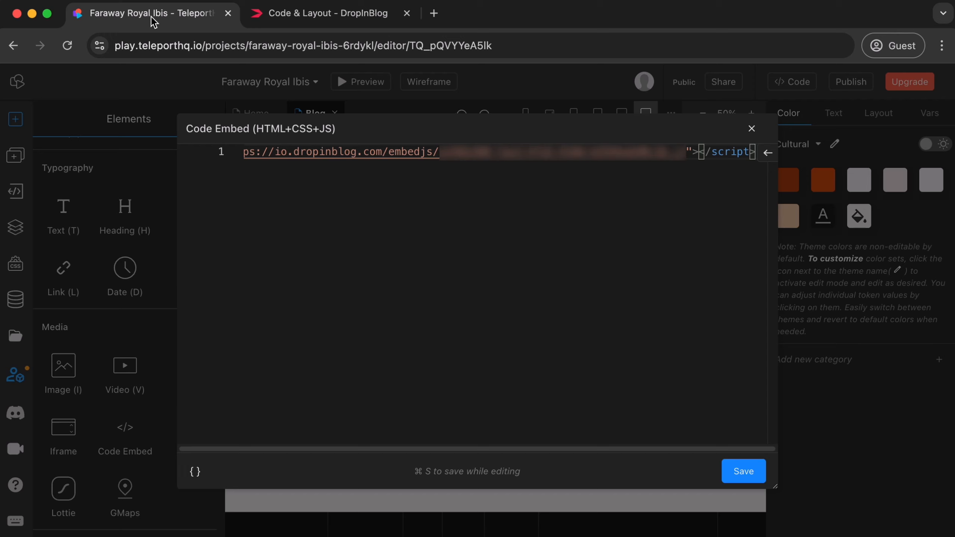
pyautogui.press('super+v')
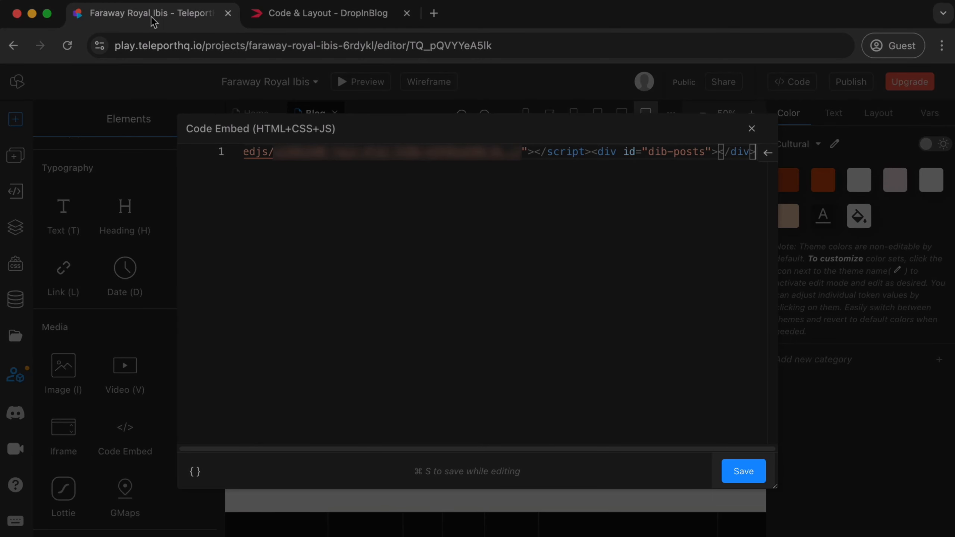
pyautogui.click(752, 471)
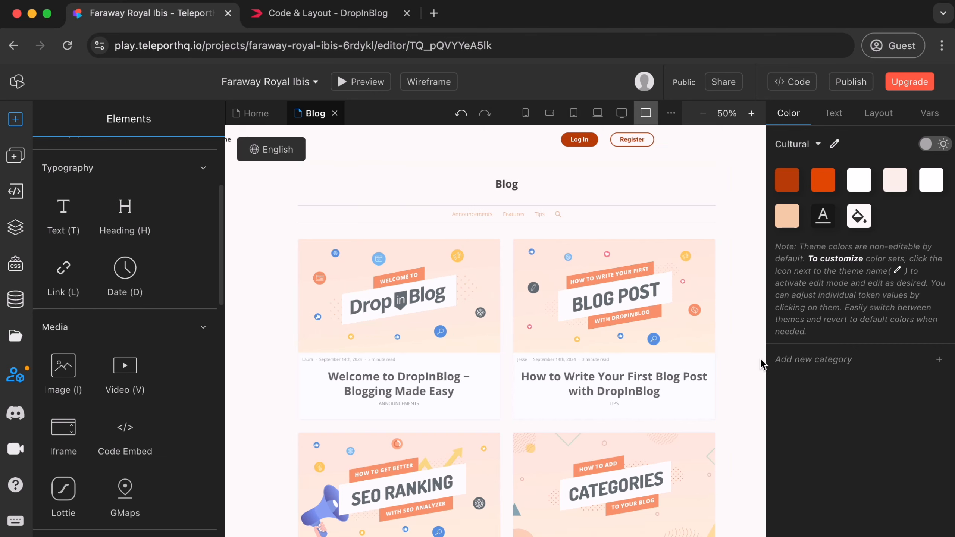
# Widen the Code Embed to the full 1920px page width and switch the canvas to the 1600px desktop view.
pyautogui.click(703, 113)
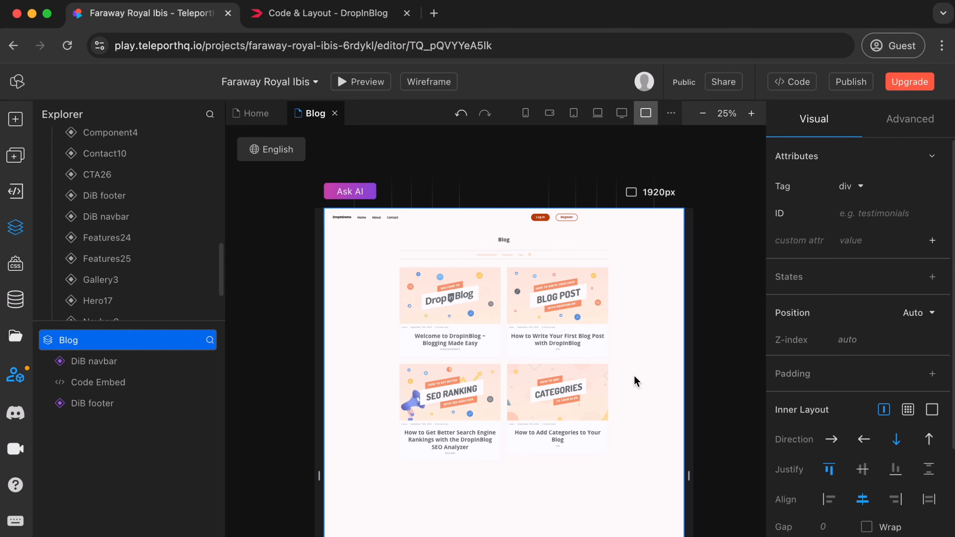
pyautogui.click(520, 363)
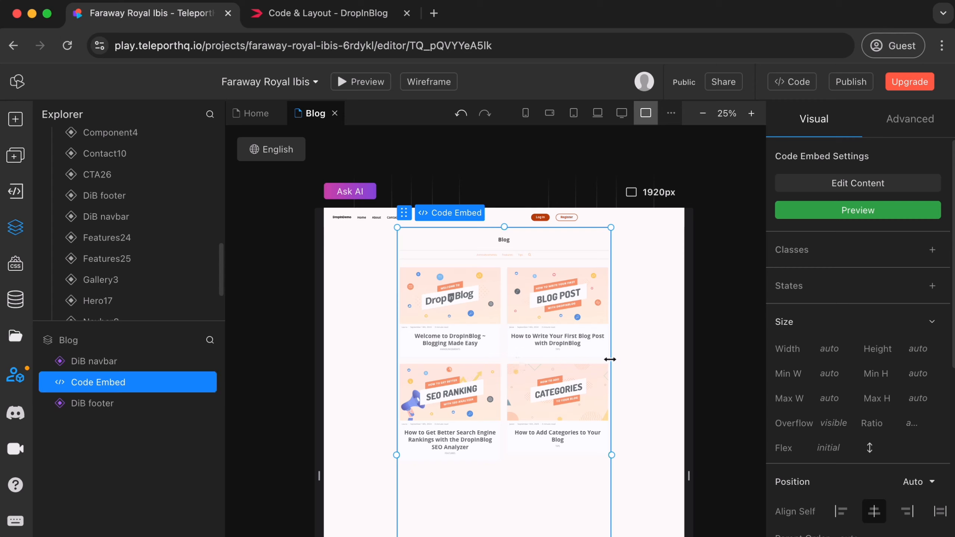
pyautogui.moveTo(610, 359); pyautogui.dragTo(759, 371)
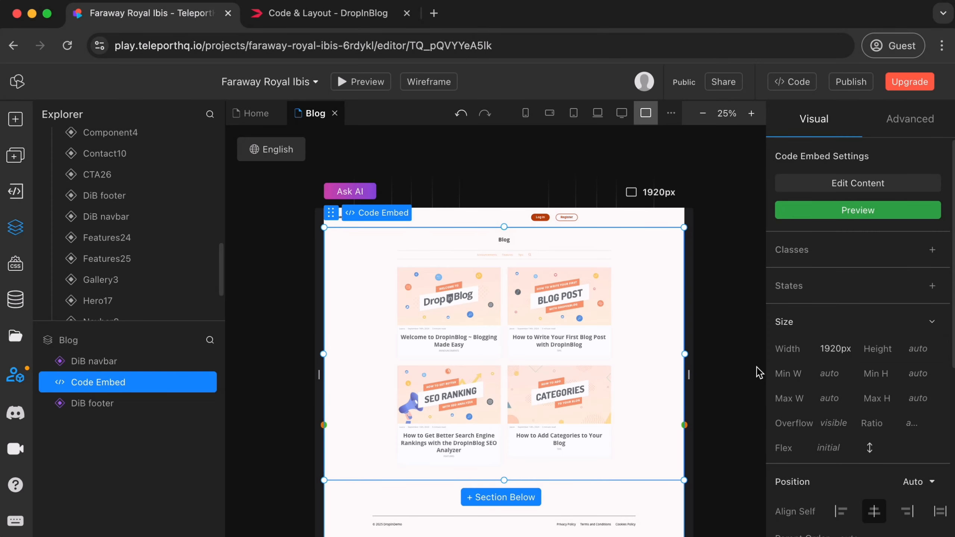
pyautogui.click(623, 114)
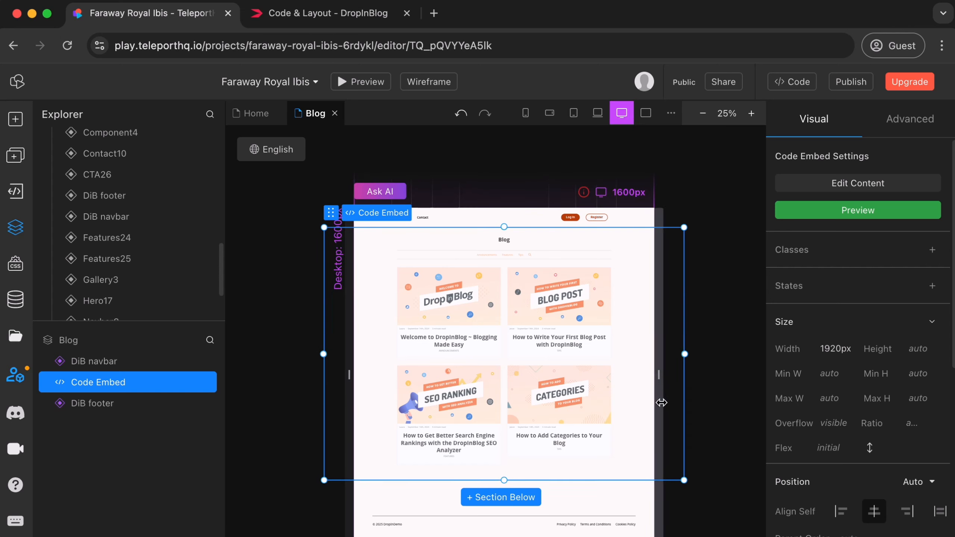
# Set the Code Embed's width to 1200px in the laptop view and publish the project to its TeleportHQ web domain.
pyautogui.moveTo(686, 365); pyautogui.dragTo(674, 363)
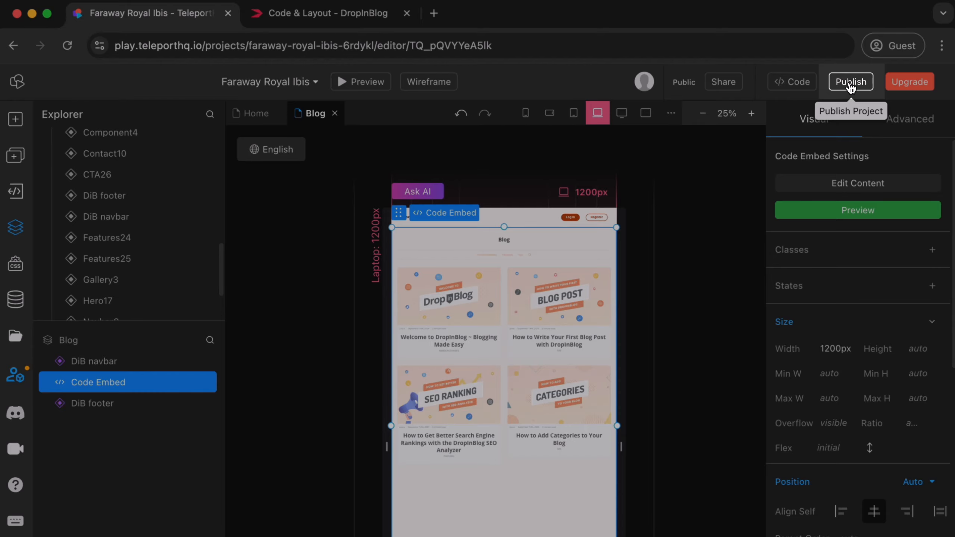
pyautogui.click(851, 85)
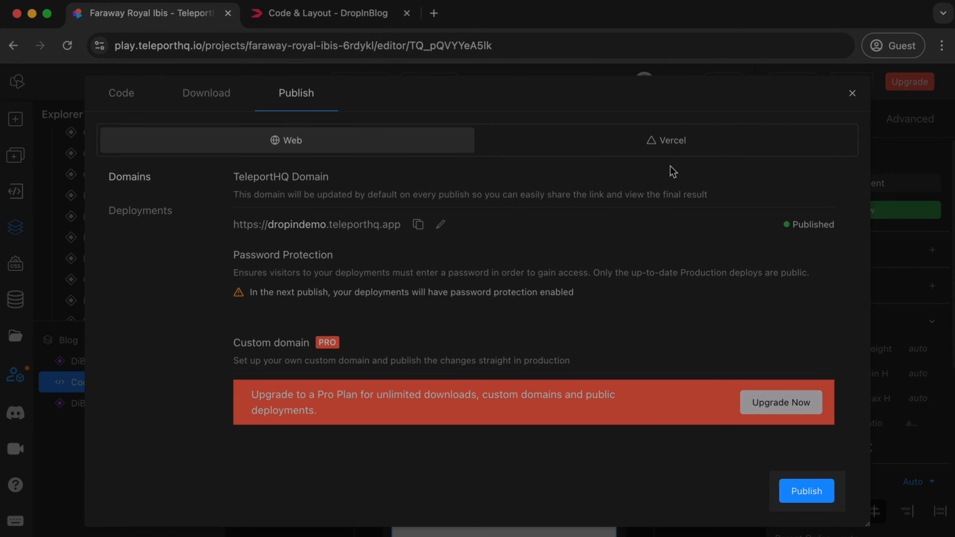
pyautogui.click(787, 491)
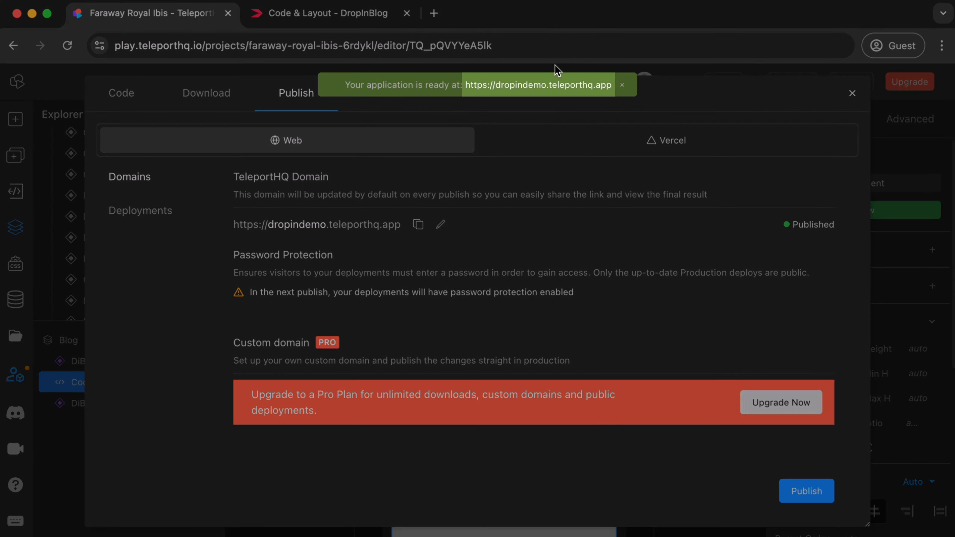
# Open the published site, go to dropindemo.teleporthq.app/blog and look through the embedded blog's post list.
pyautogui.click(552, 85)
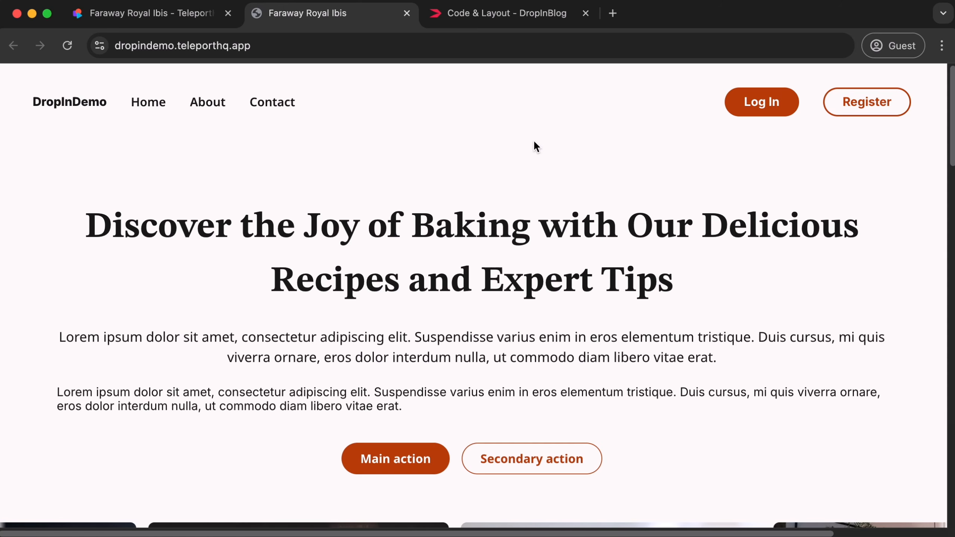
pyautogui.click(455, 44)
pyautogui.click(454, 41)
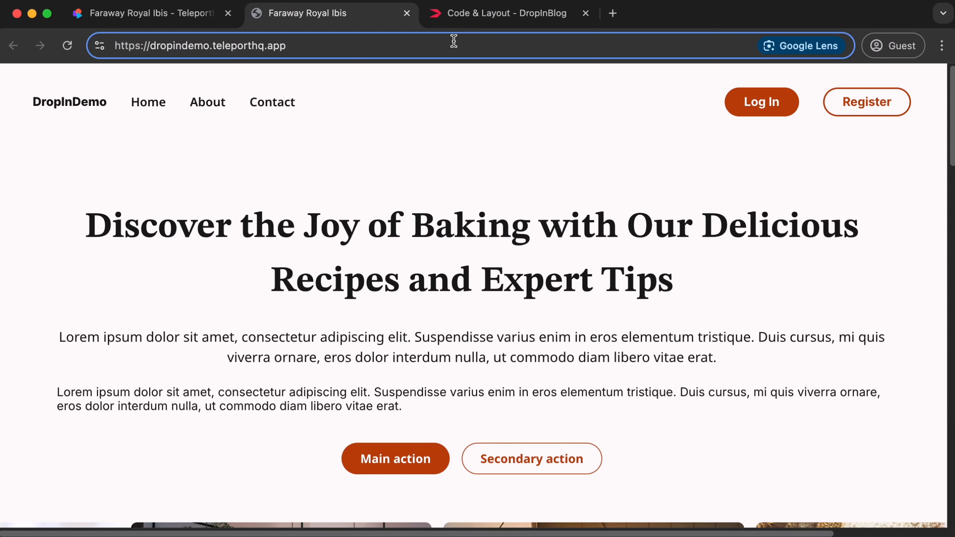
pyautogui.write('/')
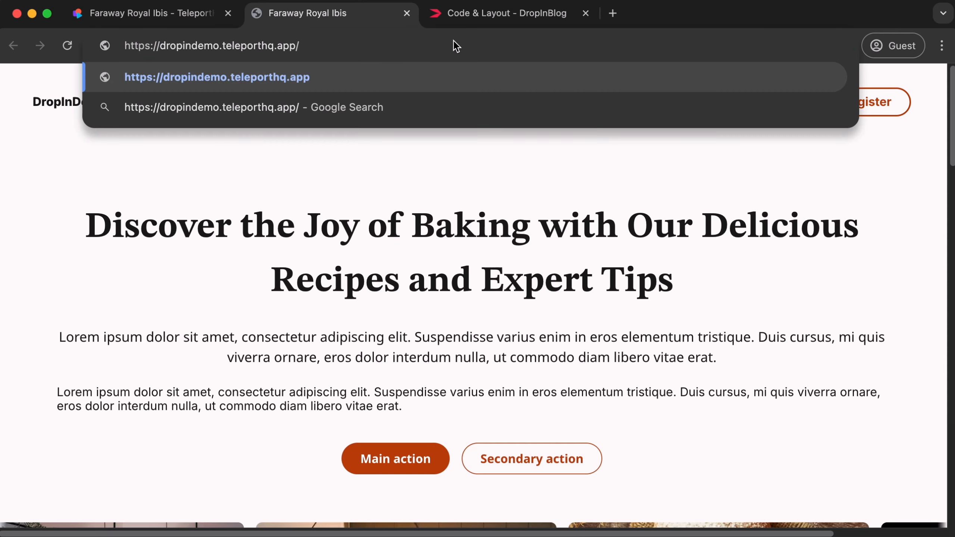
pyautogui.write('blog')
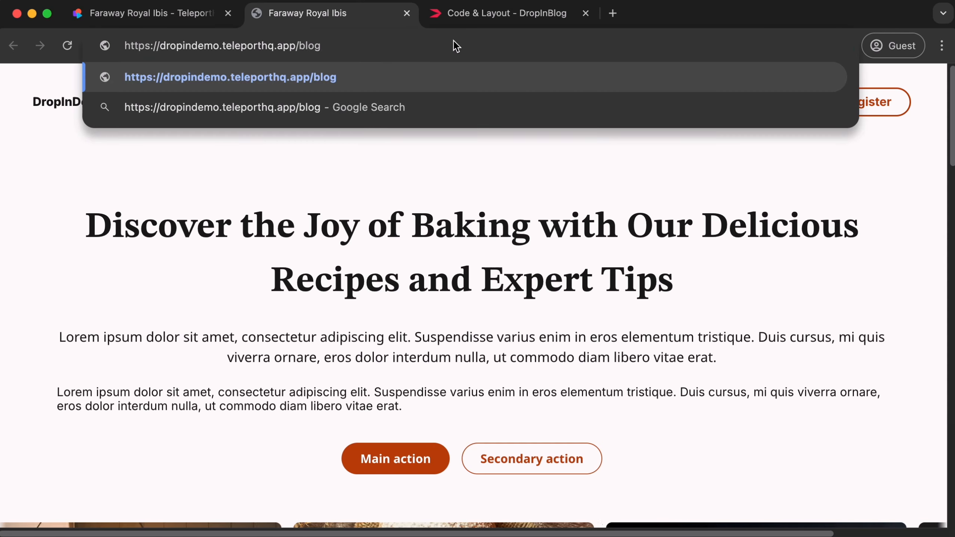
pyautogui.press('Return')
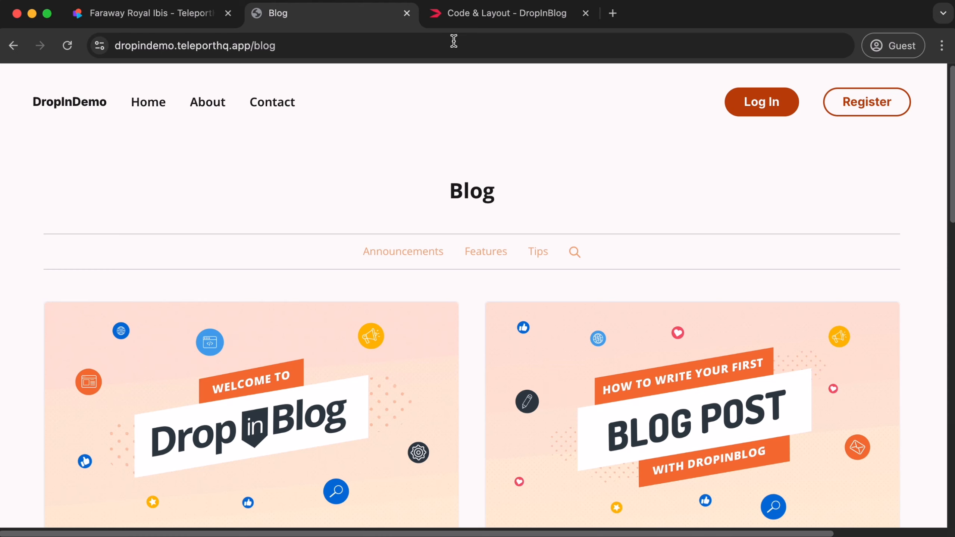
pyautogui.scroll(-15, 476, 198)
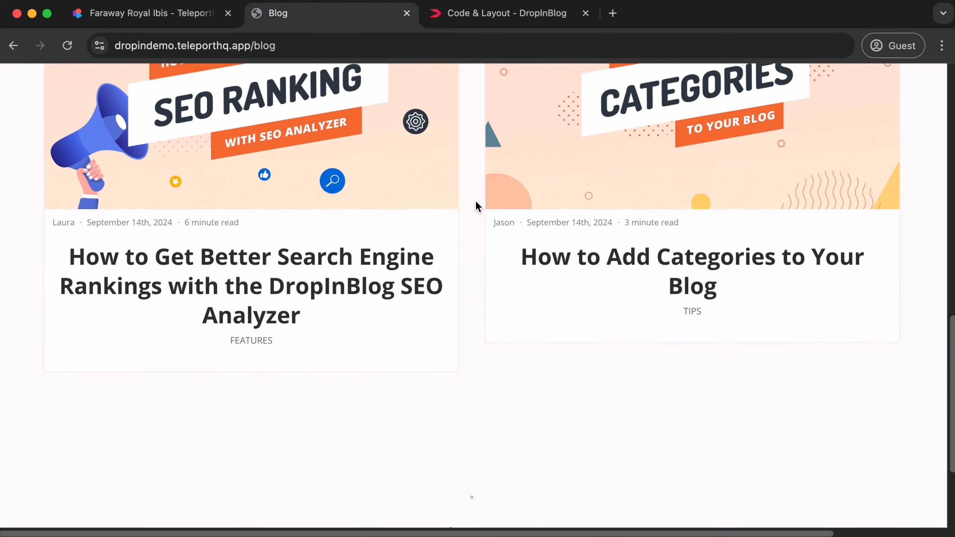
pyautogui.scroll(10, 475, 201)
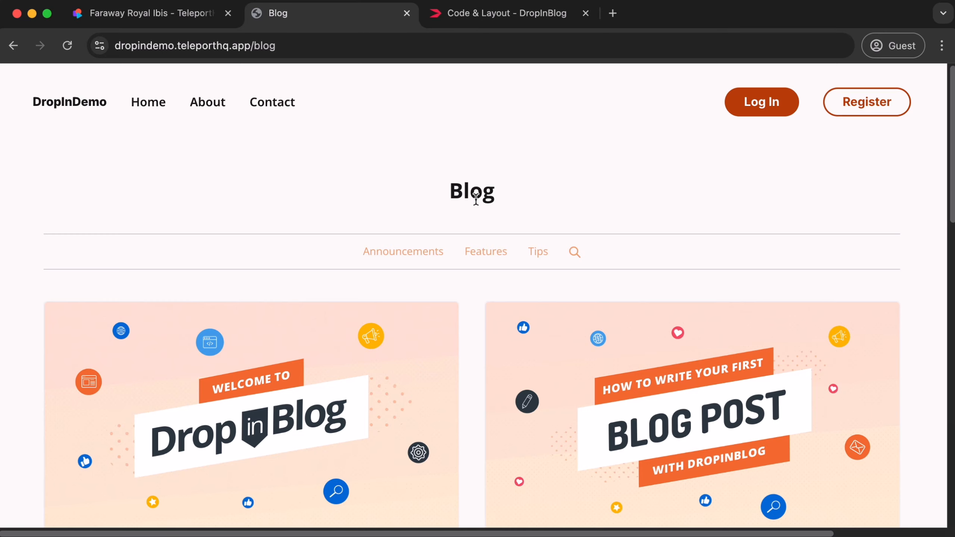
pyautogui.click(364, 47)
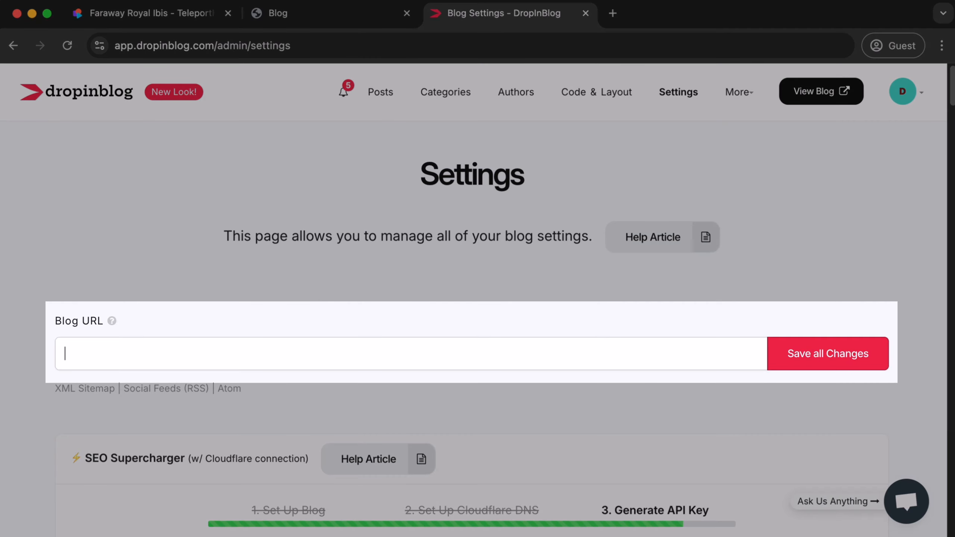
pyautogui.write('https://dropindemo.teleporthq.app/blog')
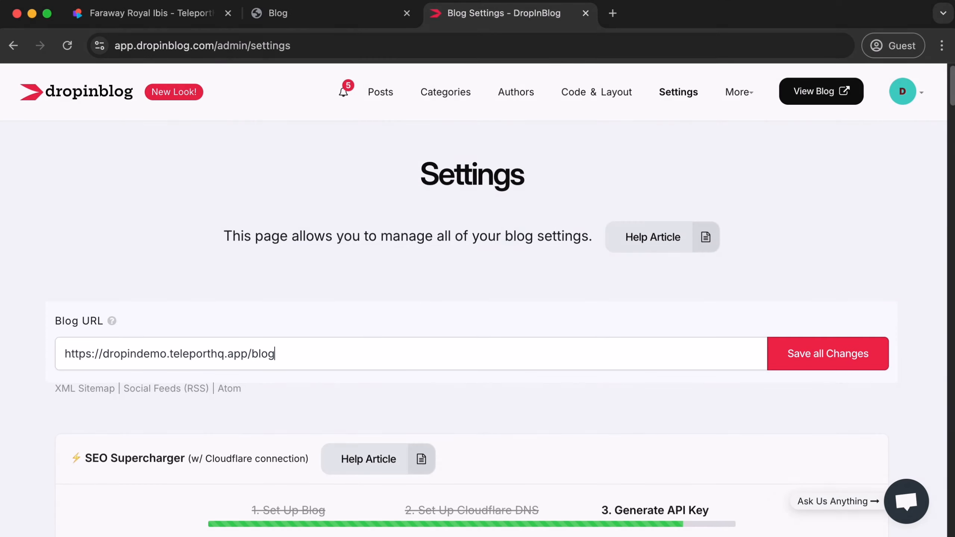
pyautogui.click(876, 359)
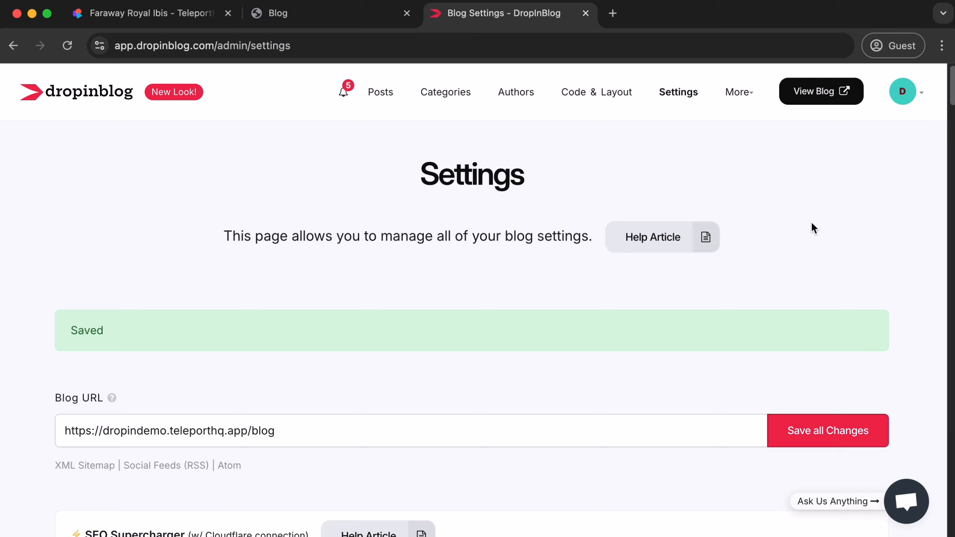
pyautogui.click(622, 44)
pyautogui.write('https://dropindemo.teleporthq.app/blog')
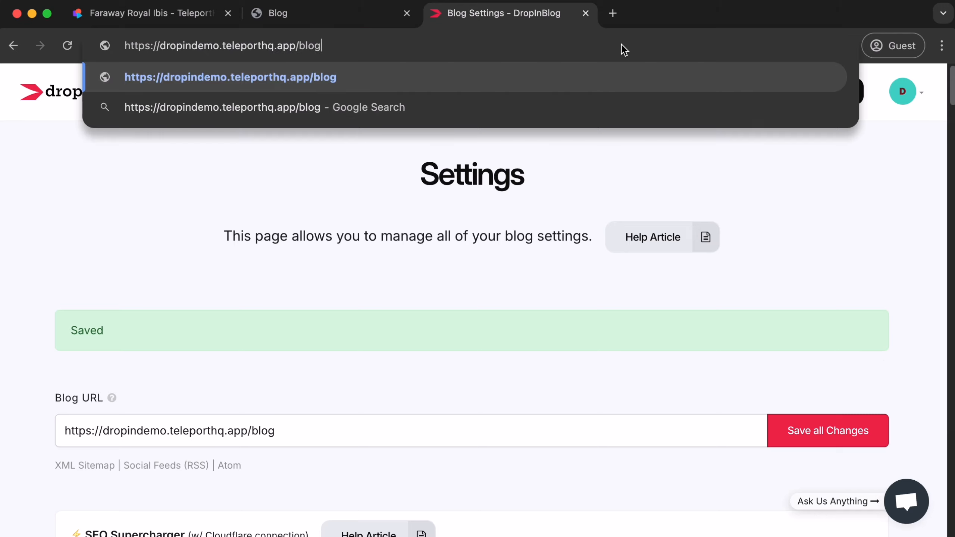
pyautogui.press('Return')
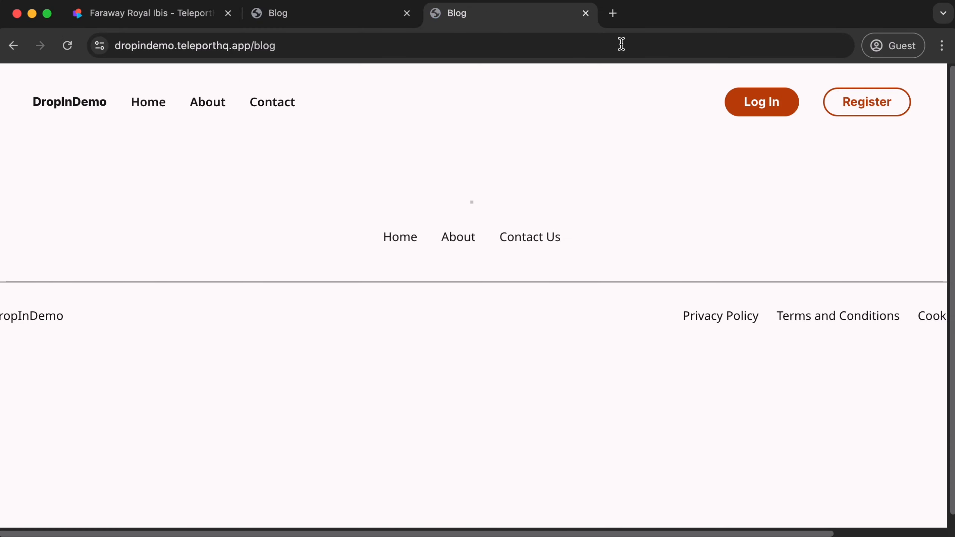
pyautogui.scroll(-4, 585, 278)
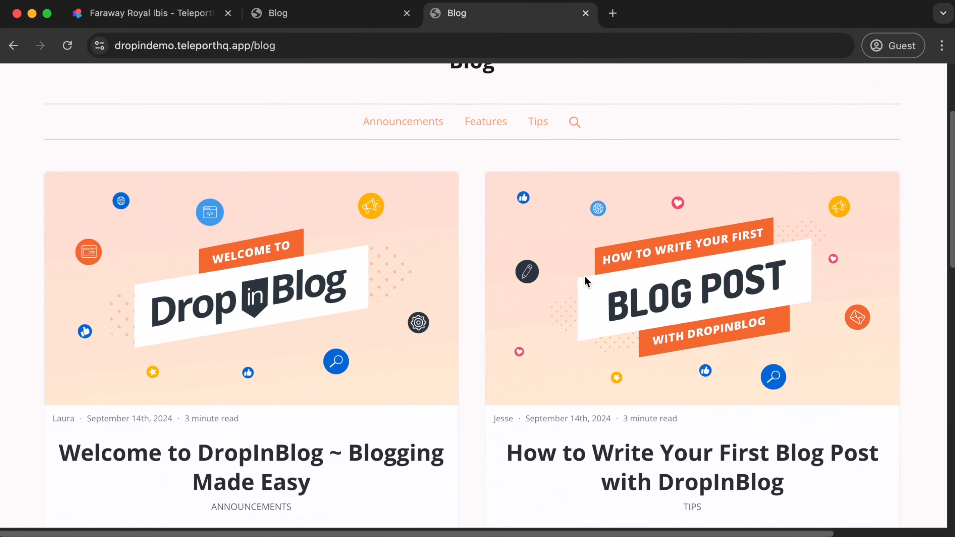
pyautogui.click(656, 306)
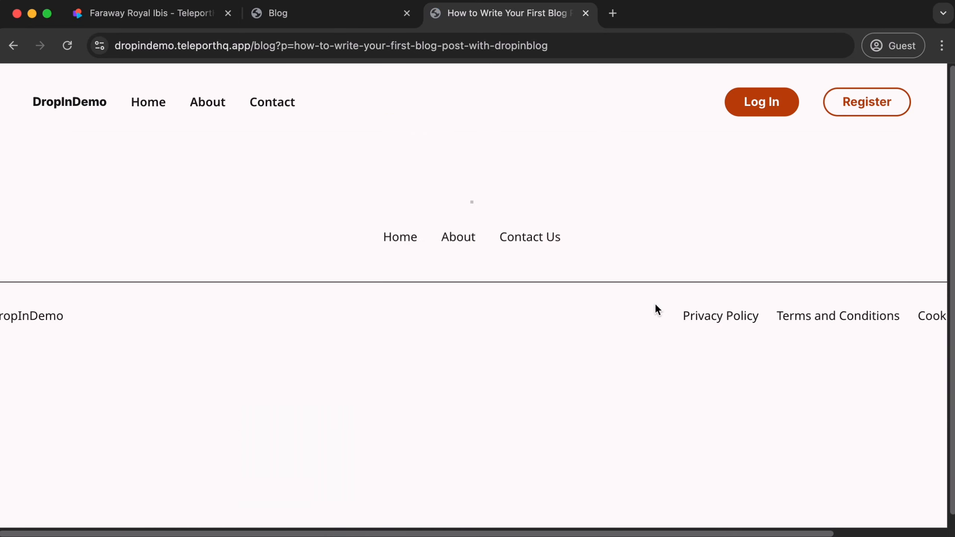
pyautogui.scroll(-10, 665, 277)
pyautogui.scroll(-20, 646, 270)
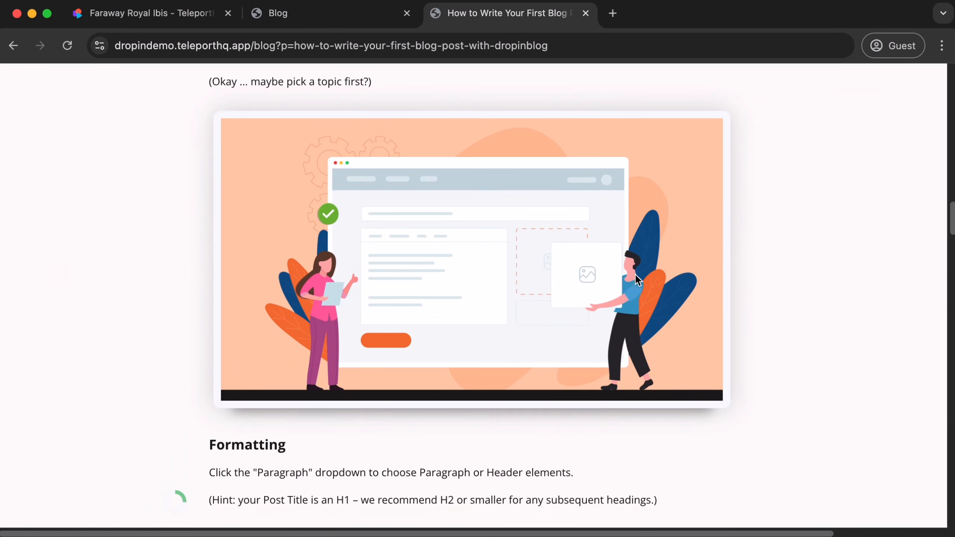
pyautogui.scroll(20, 627, 279)
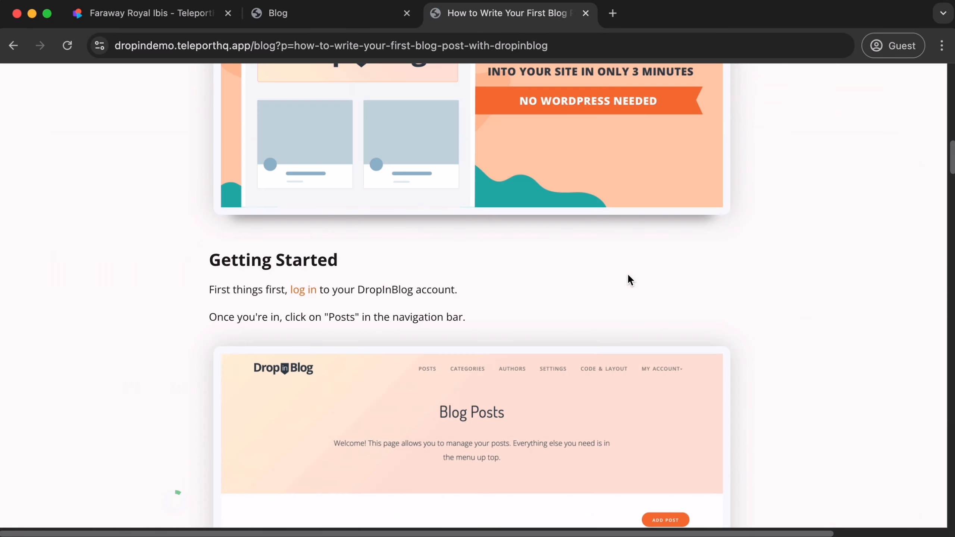